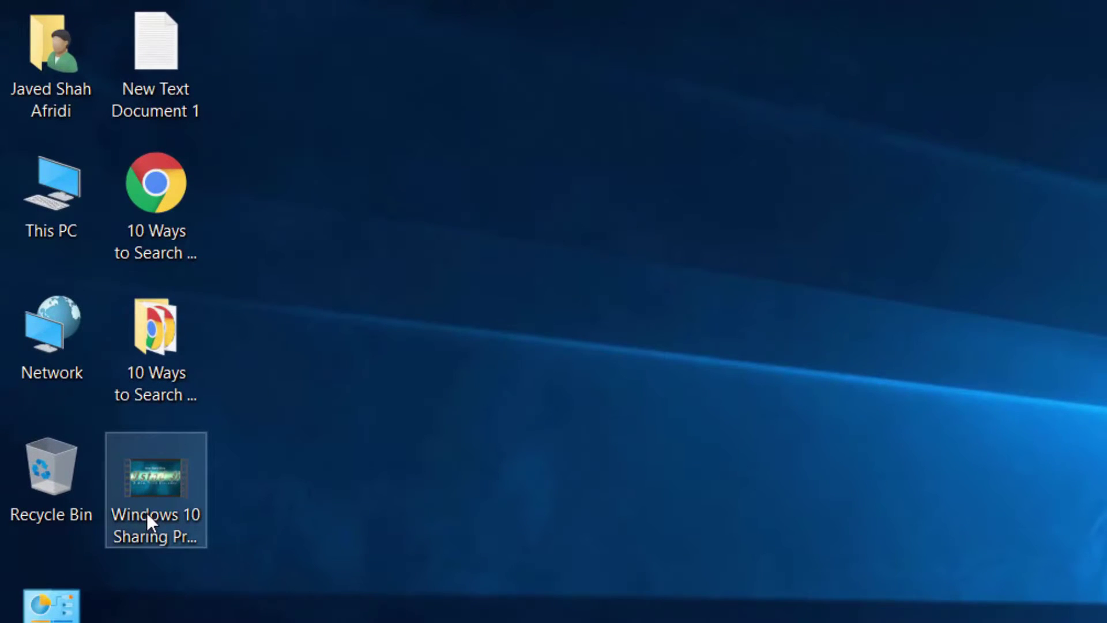
Dismiss the video's menu, open the SendTo folder via Run with shell:sendto, and select Mail recipient
right_click(147, 514)
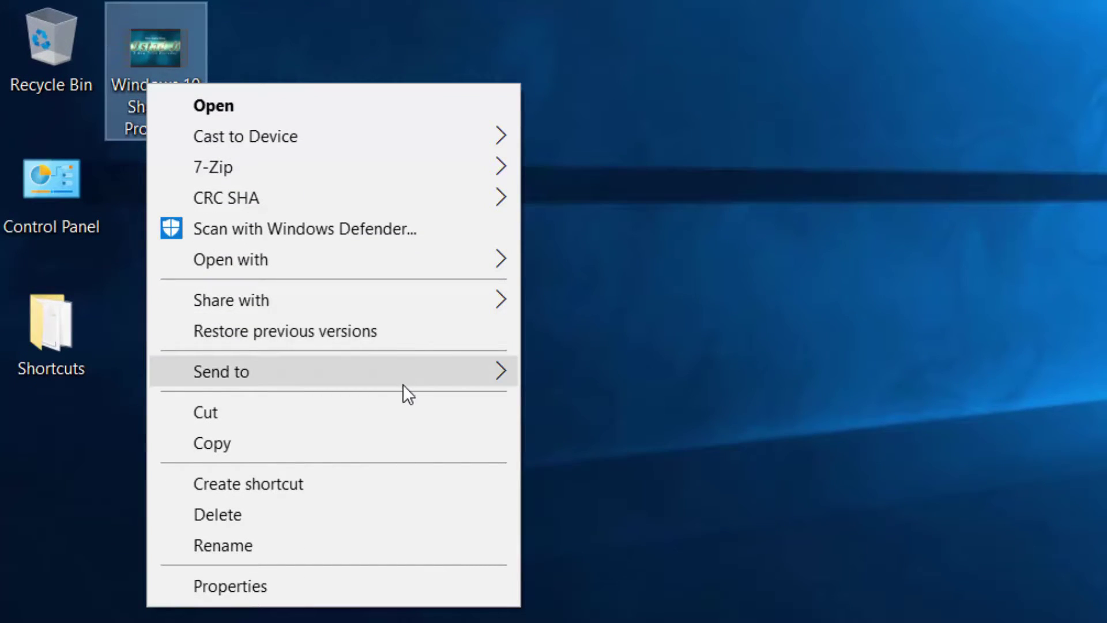
mouse_move(117, 420)
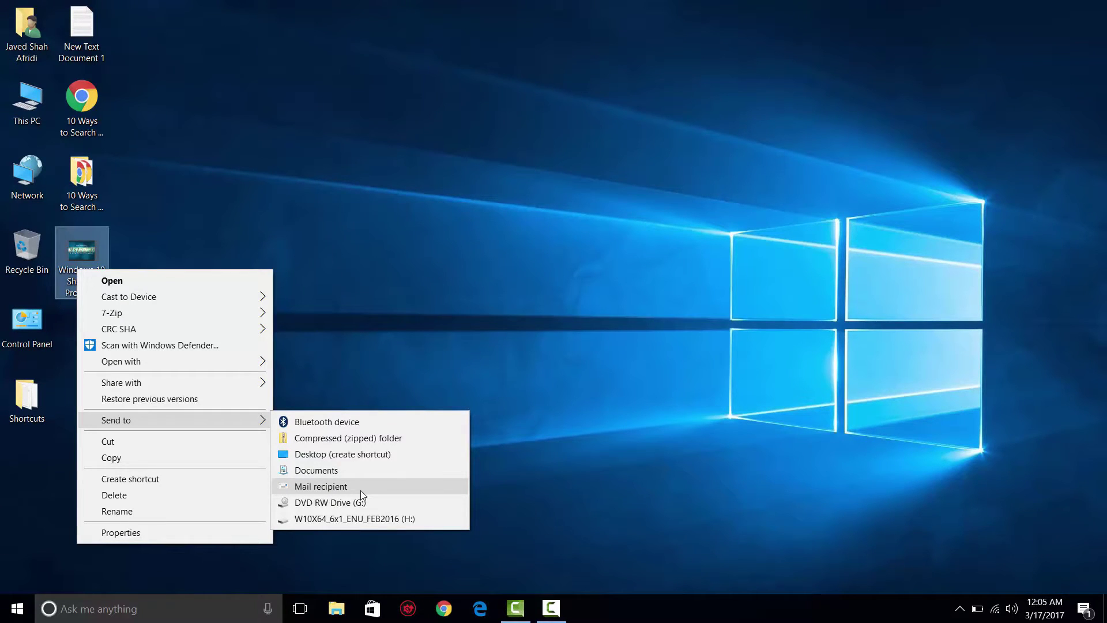
left_click(548, 359)
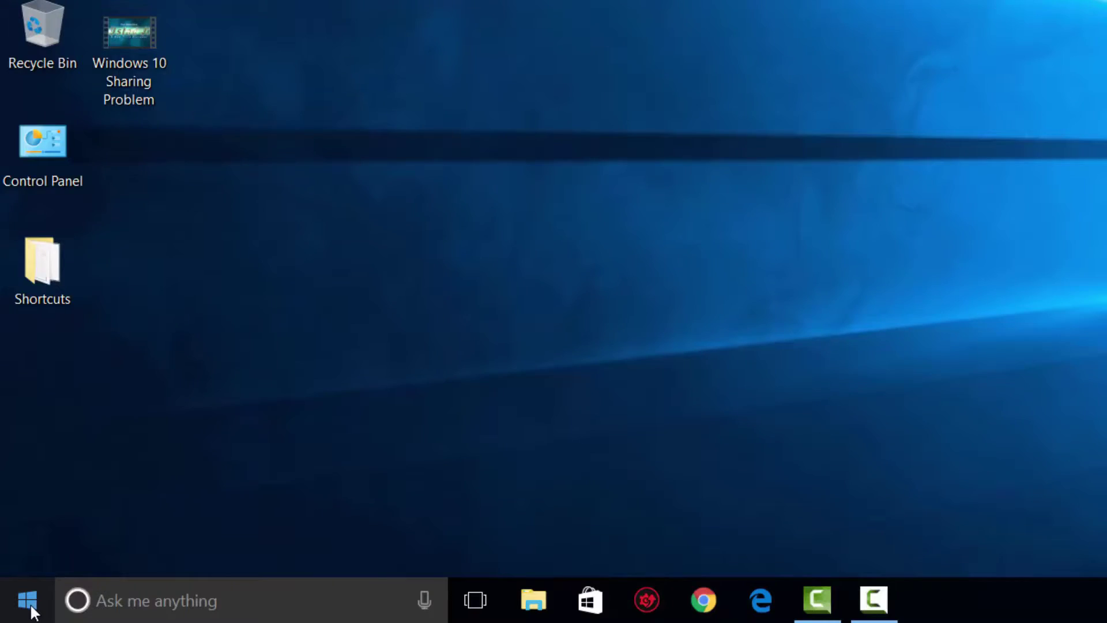
right_click(30, 605)
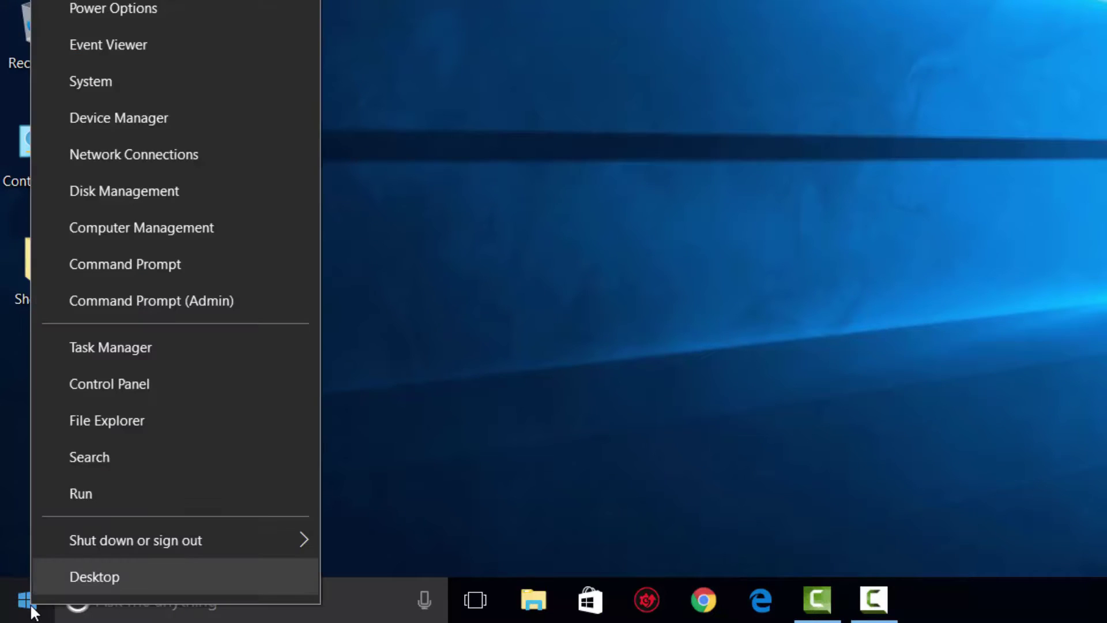
left_click(162, 502)
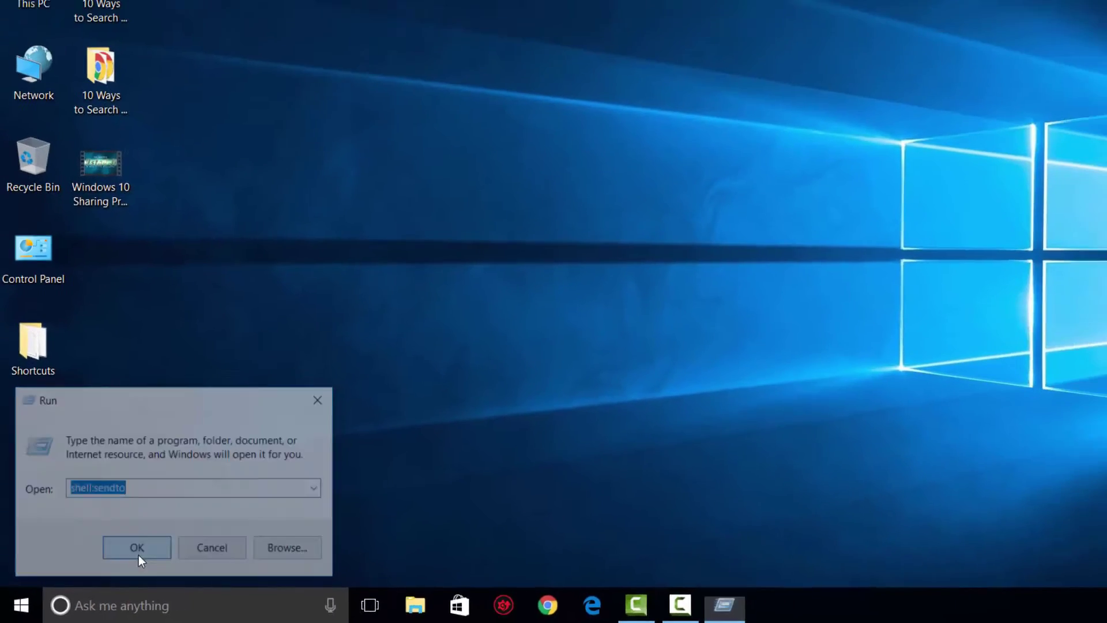
left_click(139, 555)
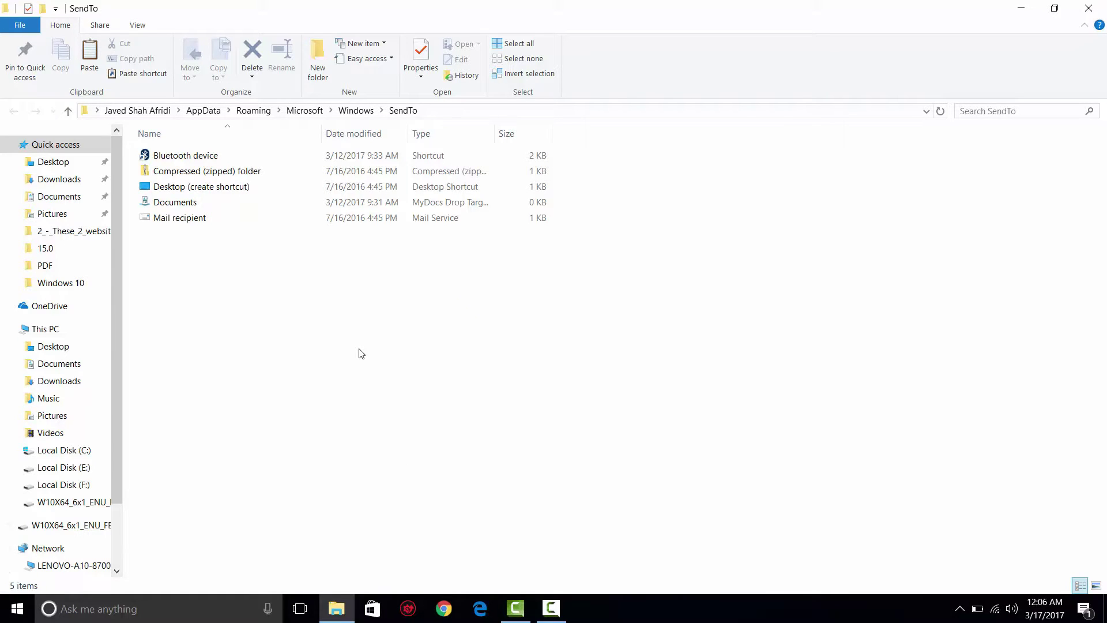
left_click(198, 225)
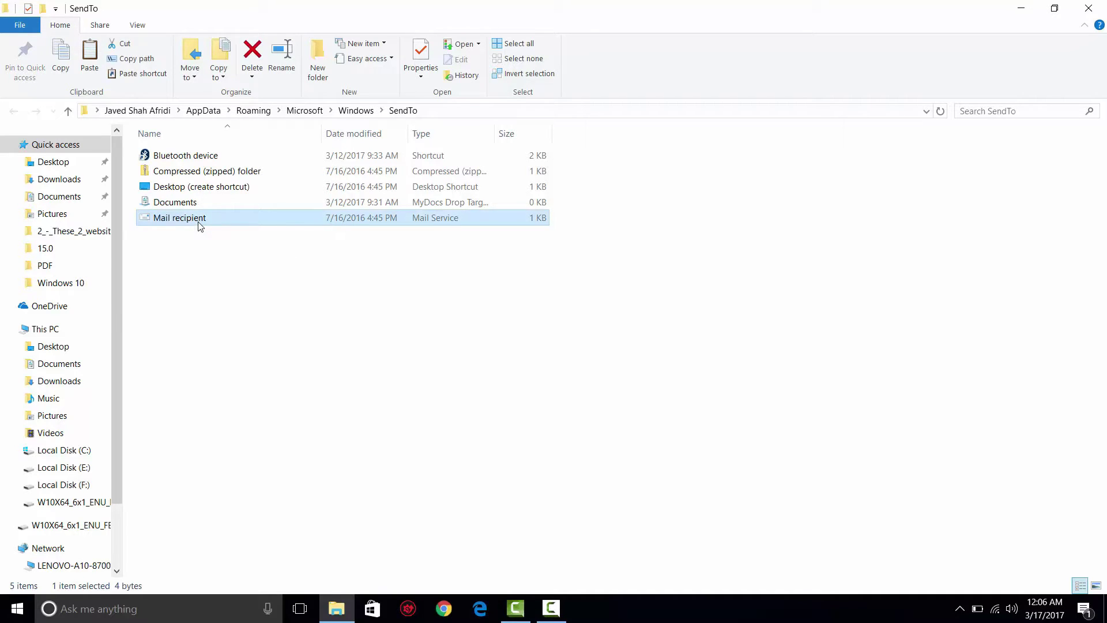
Move the Mail recipient entry to the Recycle Bin using the Delete menu's Recycle option
left_click(254, 75)
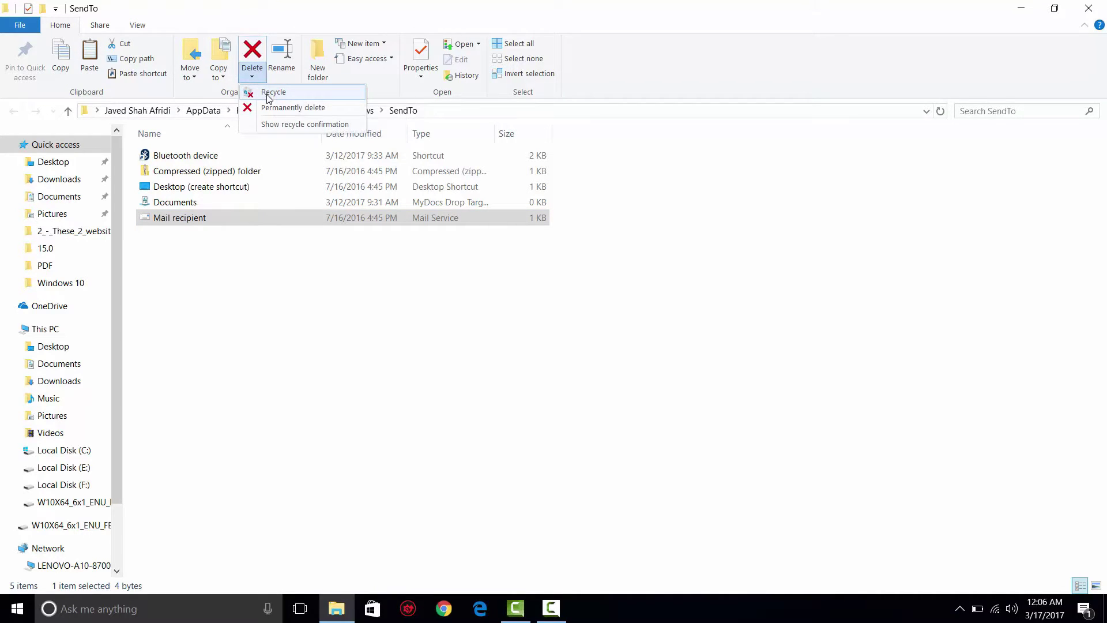
left_click(272, 93)
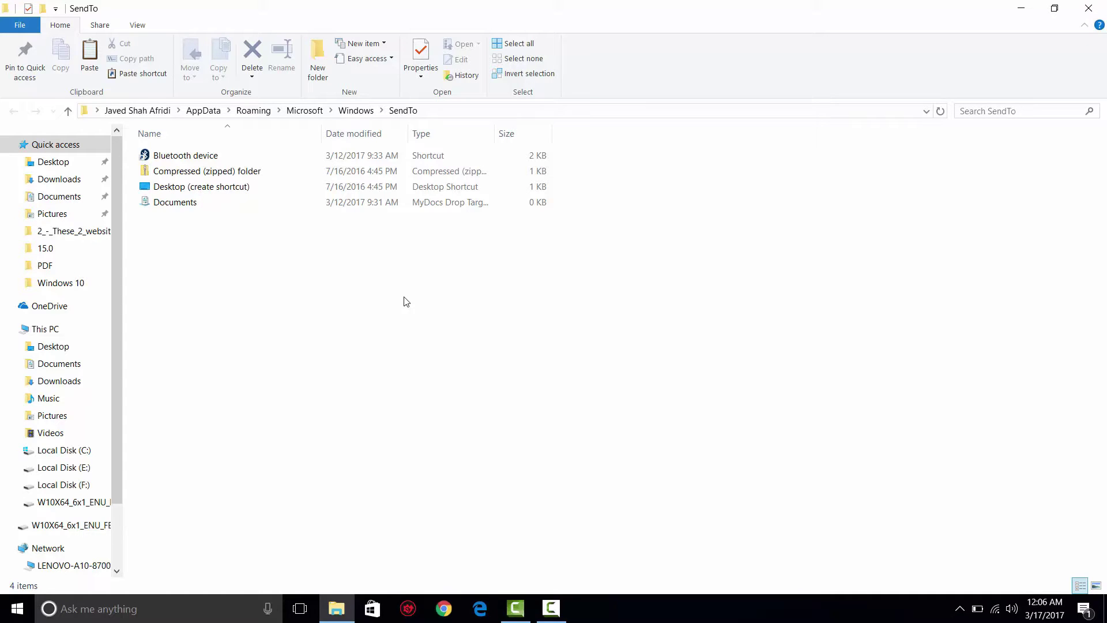
Start a new shortcut in the SendTo folder and browse for its target
right_click(404, 302)
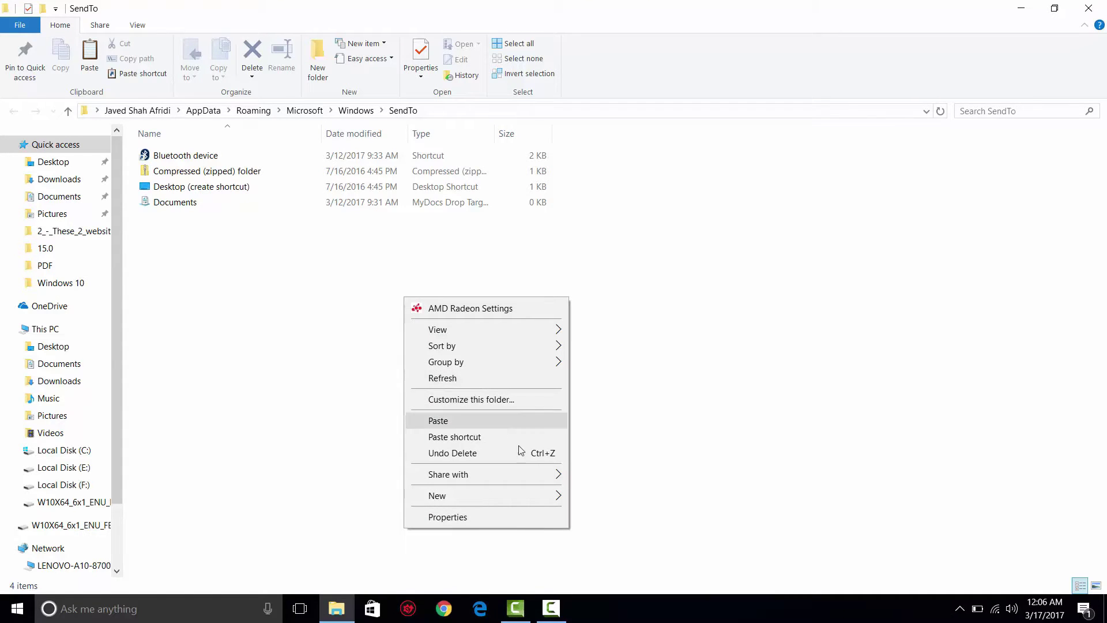
mouse_move(459, 495)
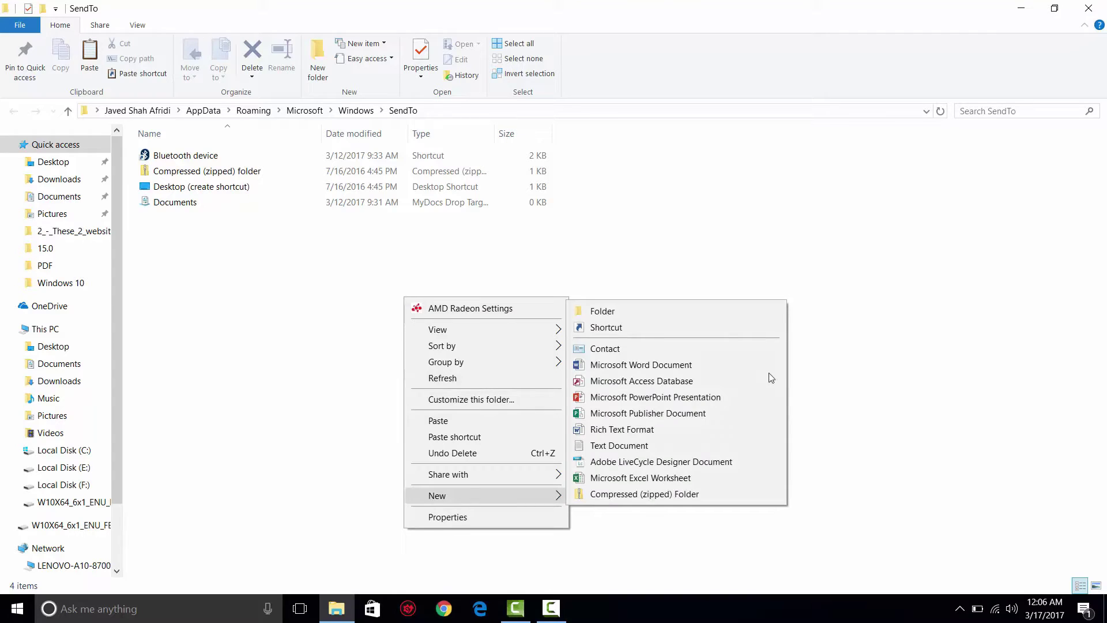
left_click(756, 329)
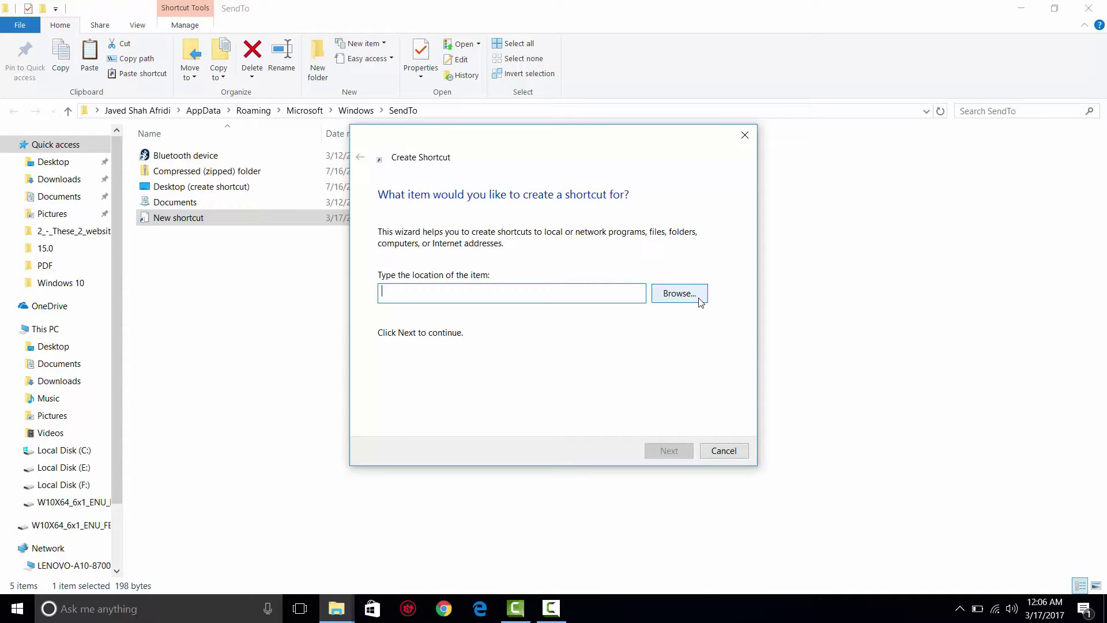
left_click(680, 294)
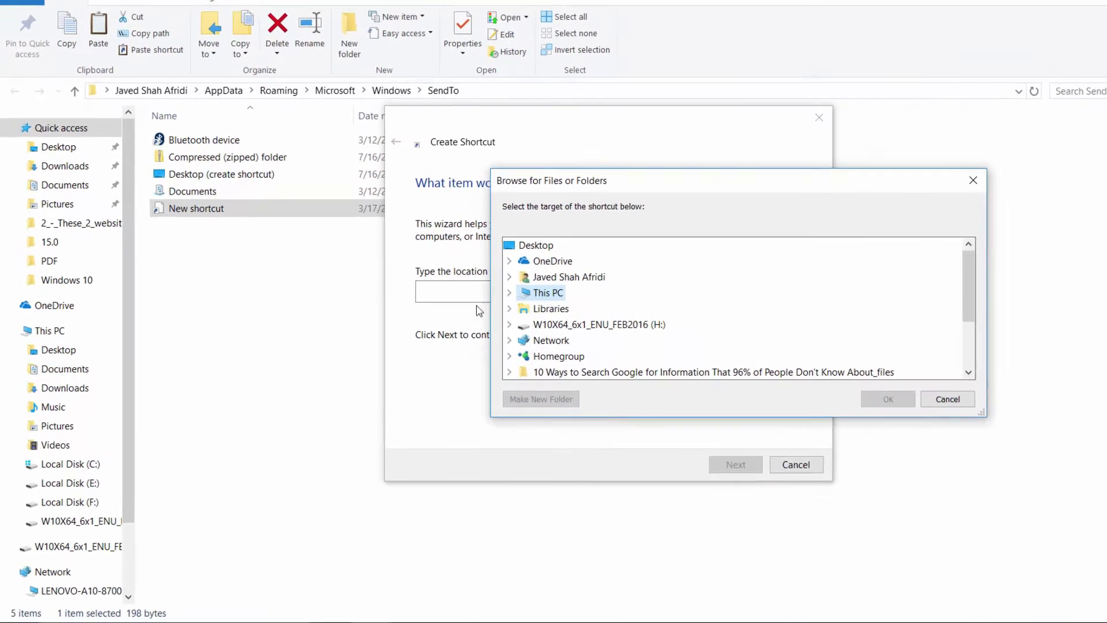
Set the shortcut target to PDR.exe in C:\Program Files\CyberLink\PowerDirector15
double_click(599, 296)
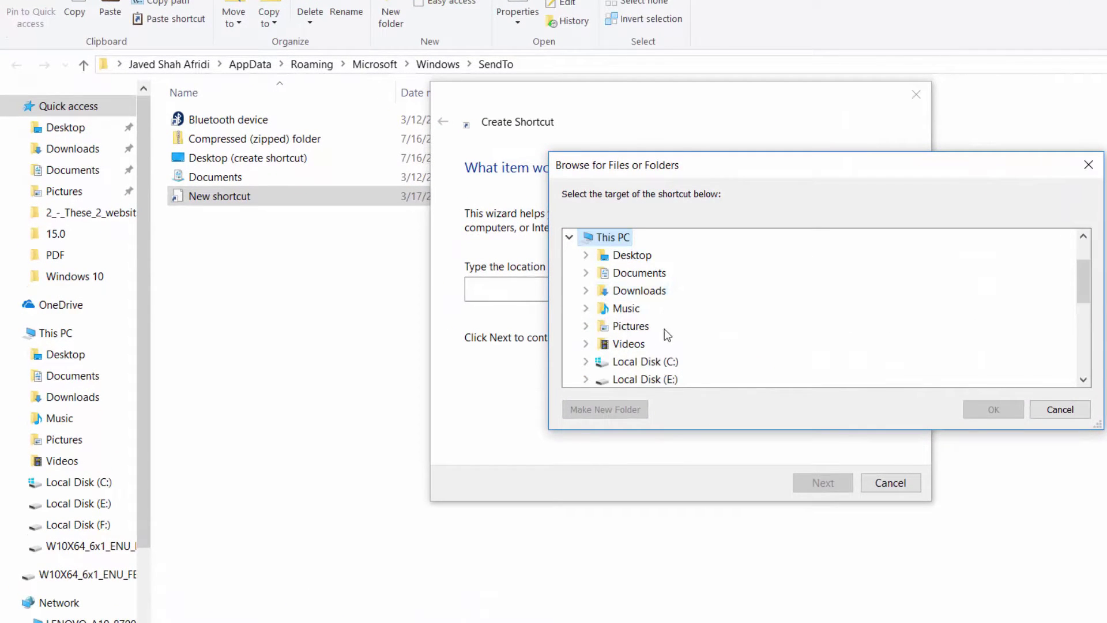
double_click(640, 364)
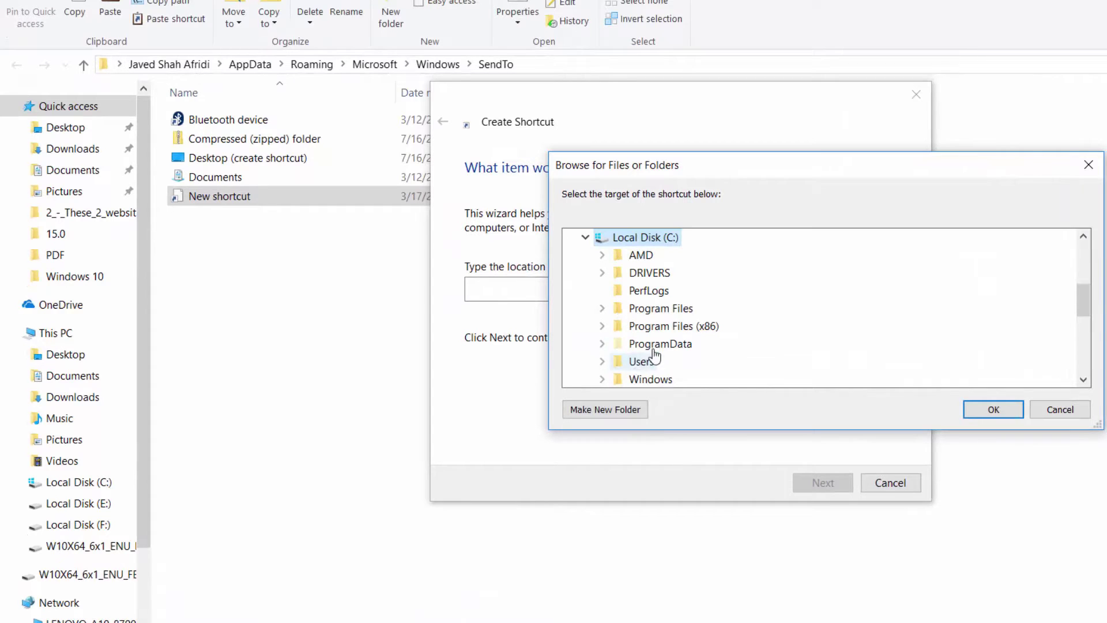
double_click(665, 312)
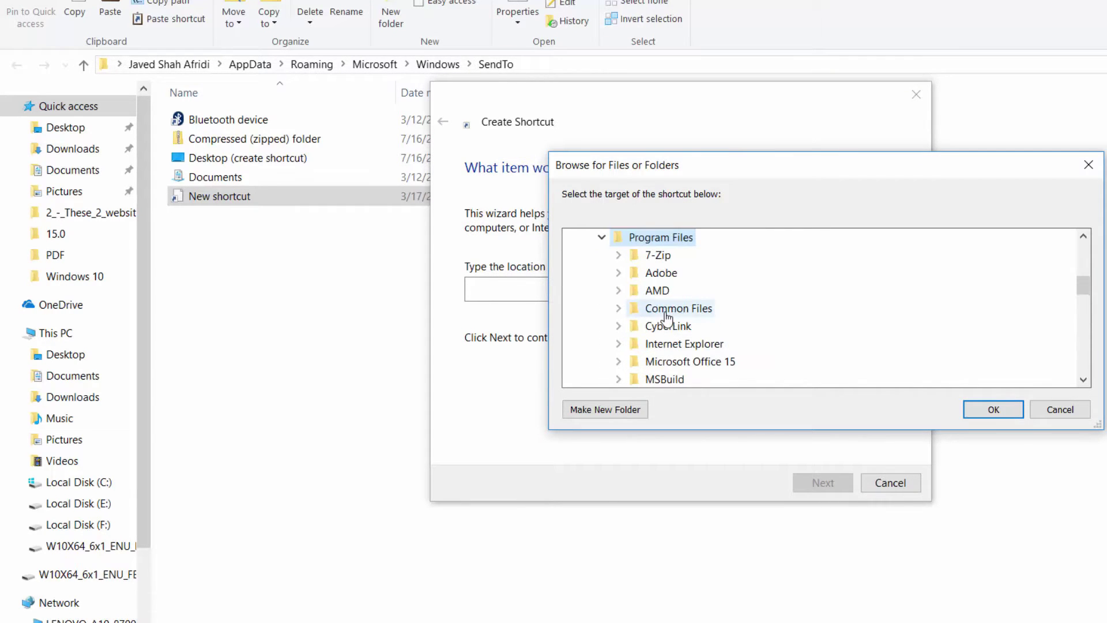
double_click(668, 326)
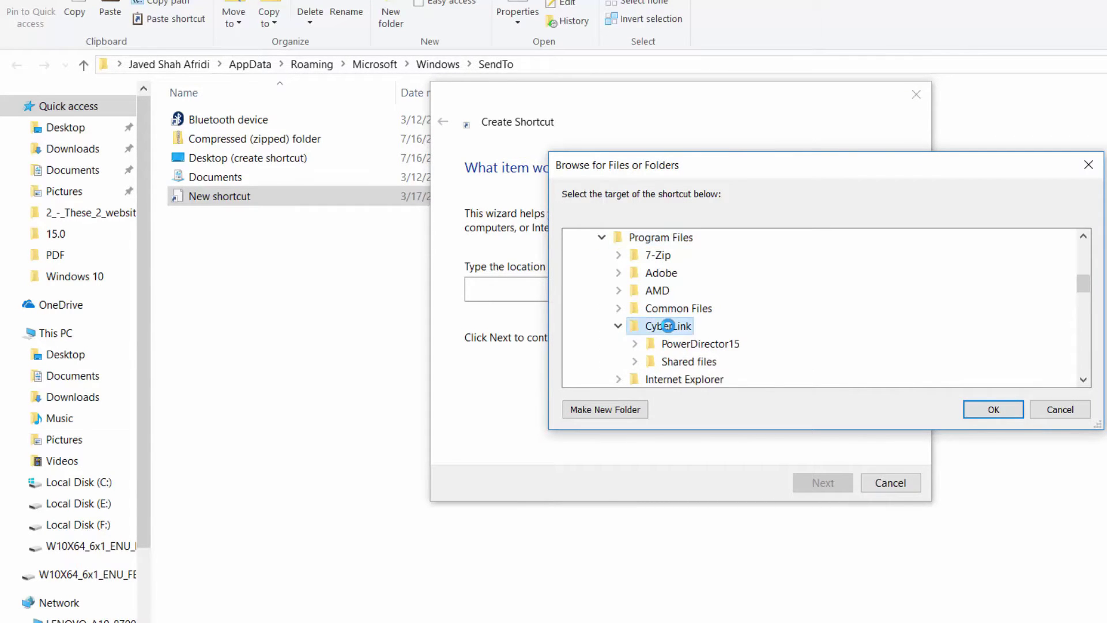
double_click(735, 346)
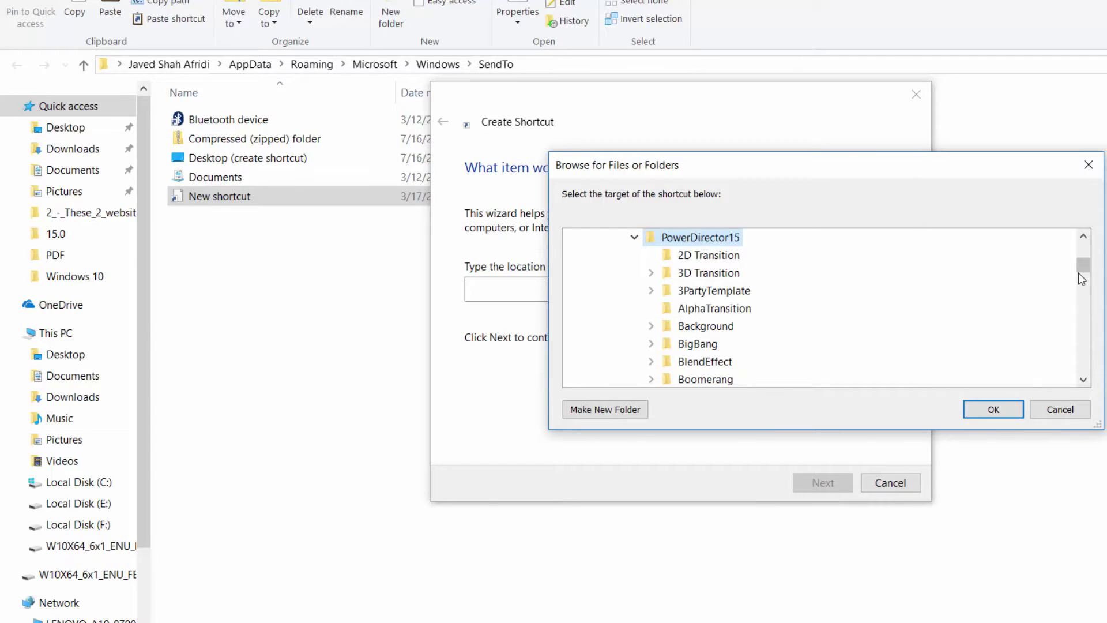
scroll(1082, 279, "down", 2)
left_click_drag(1082, 278, 1084, 311)
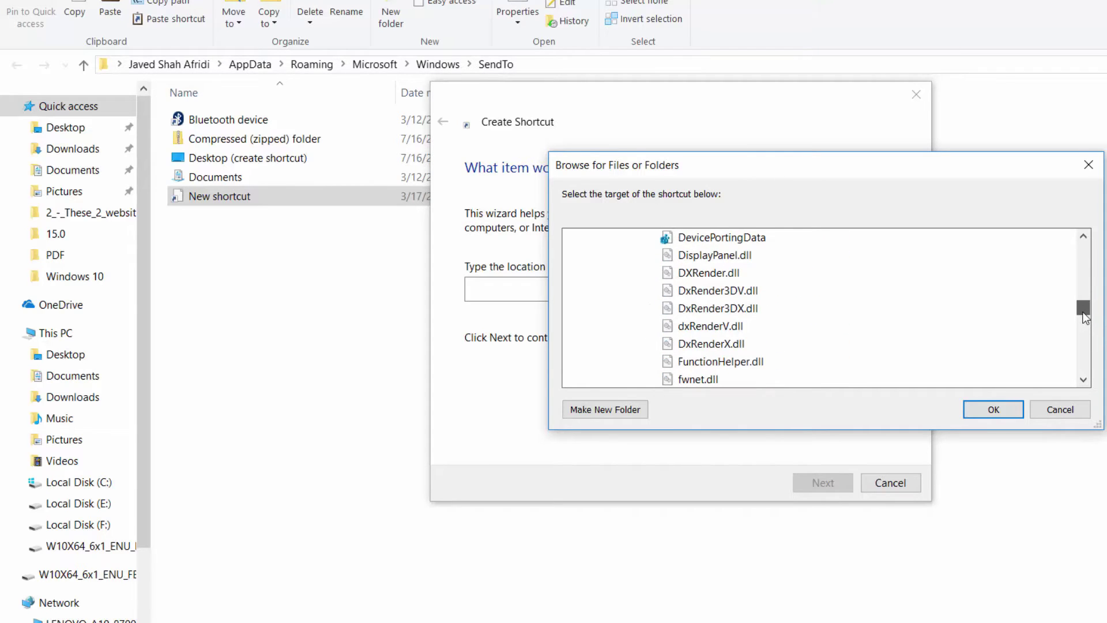
left_click_drag(1085, 312, 1086, 338)
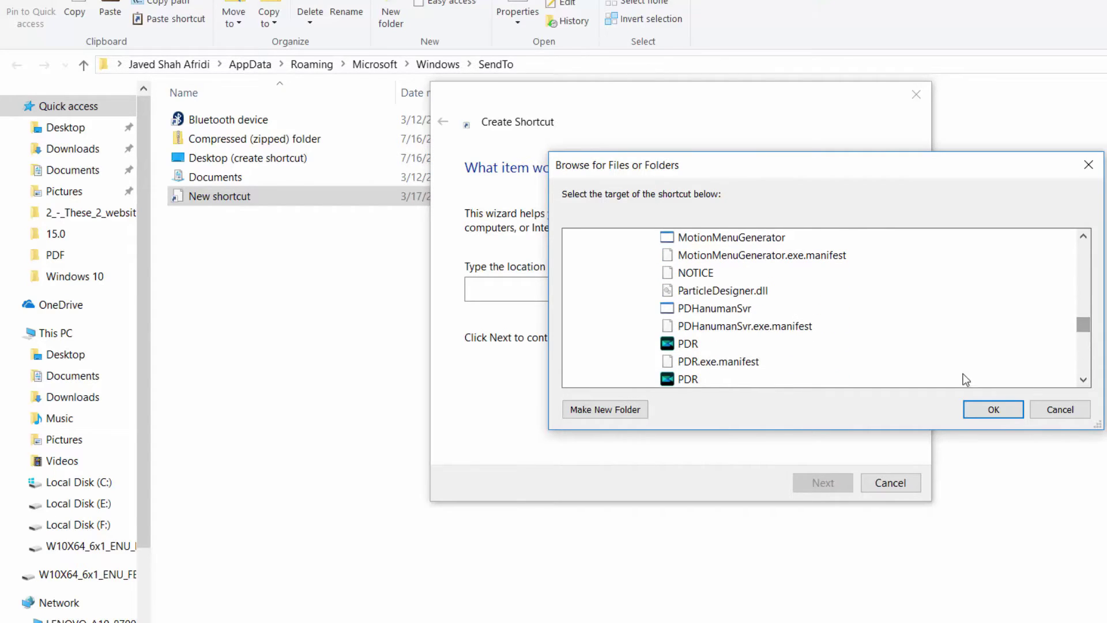
left_click(679, 346)
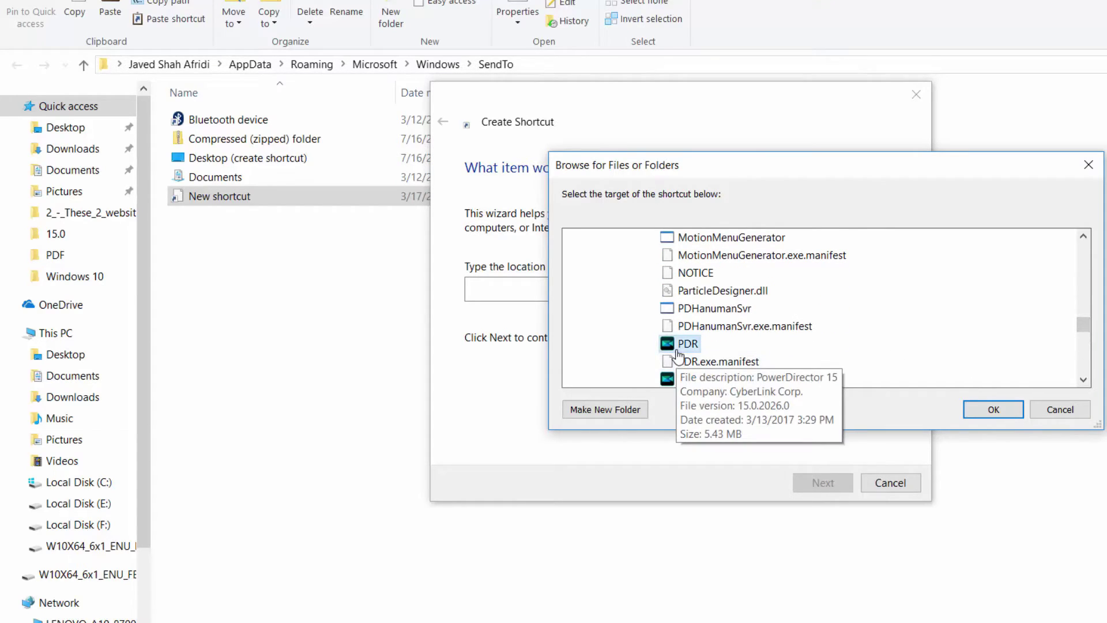
left_click(985, 419)
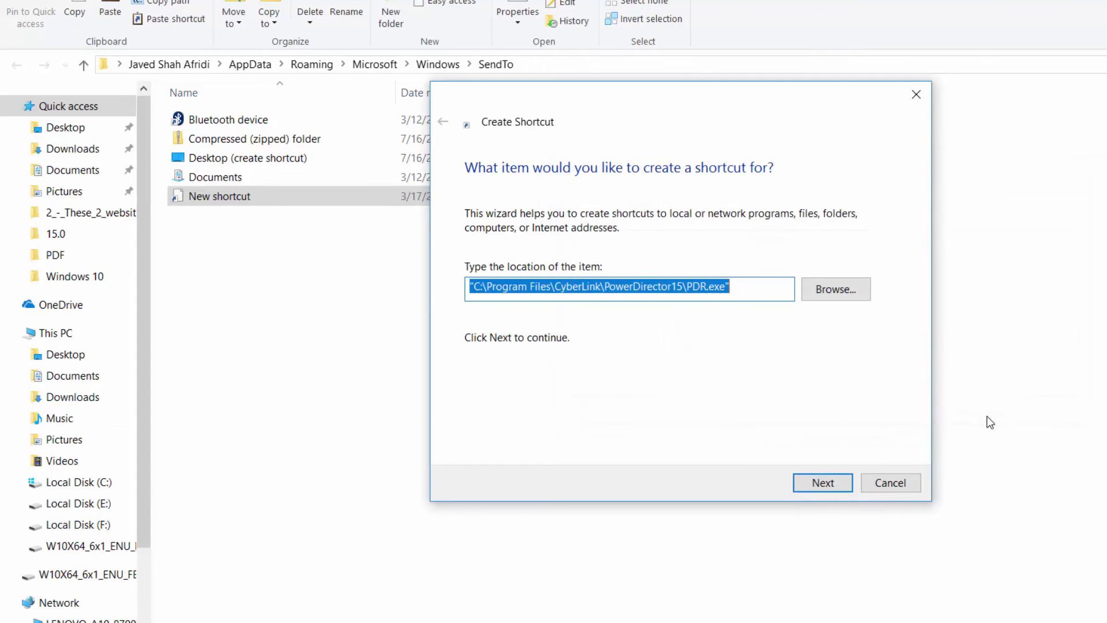
left_click(834, 484)
Name the shortcut 'Power Director', finish it, and close the SendTo window
left_click_drag(532, 235, 467, 242)
type("Power")
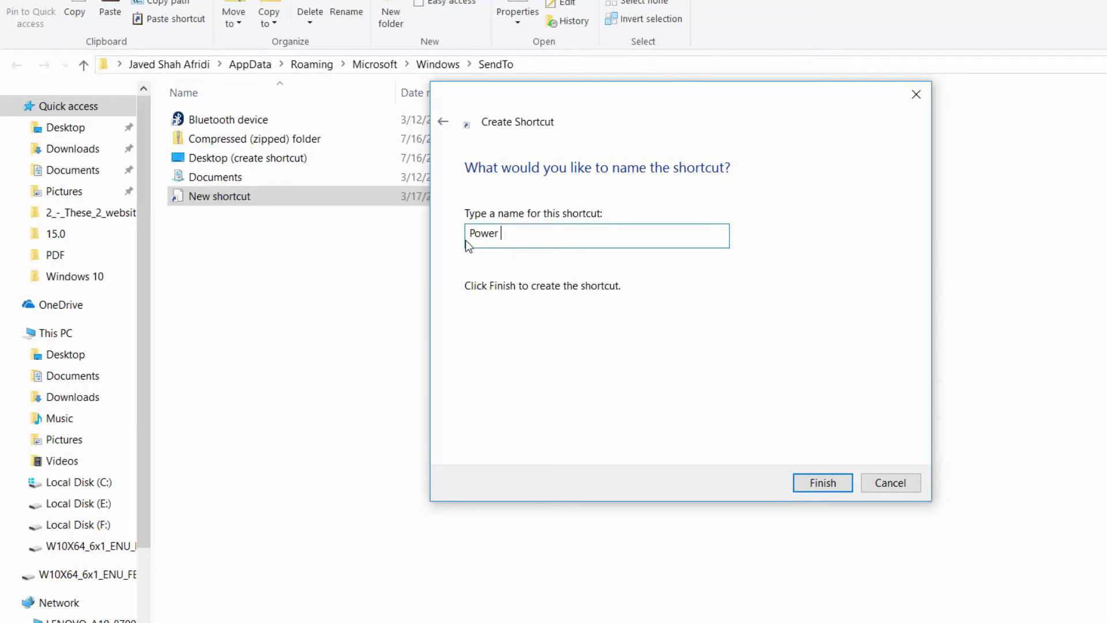
type("Dir")
type("ector")
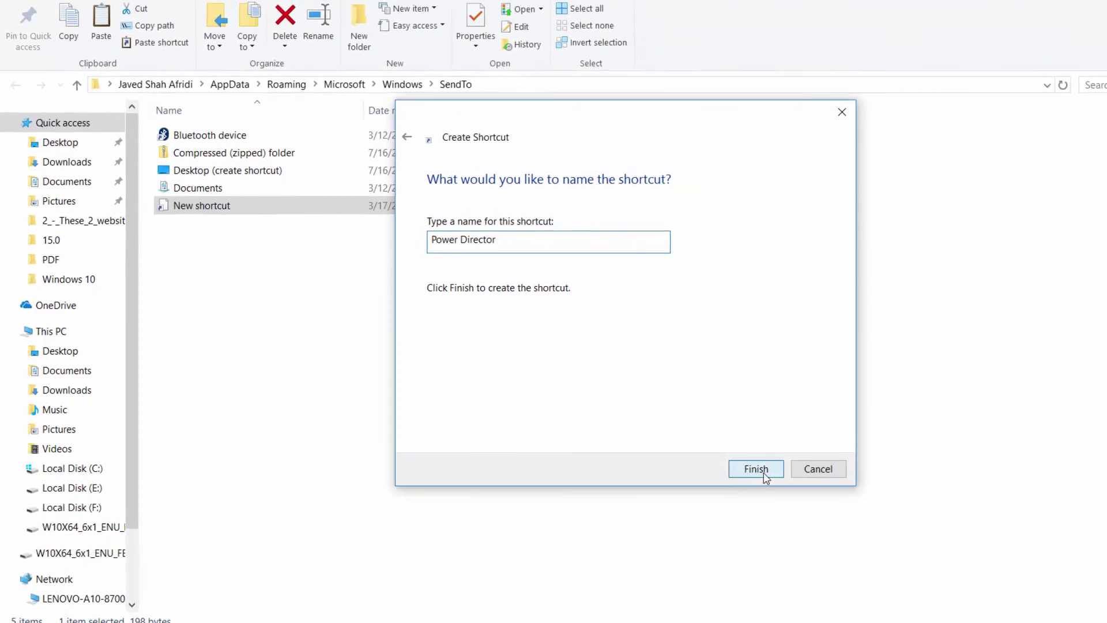
left_click(764, 474)
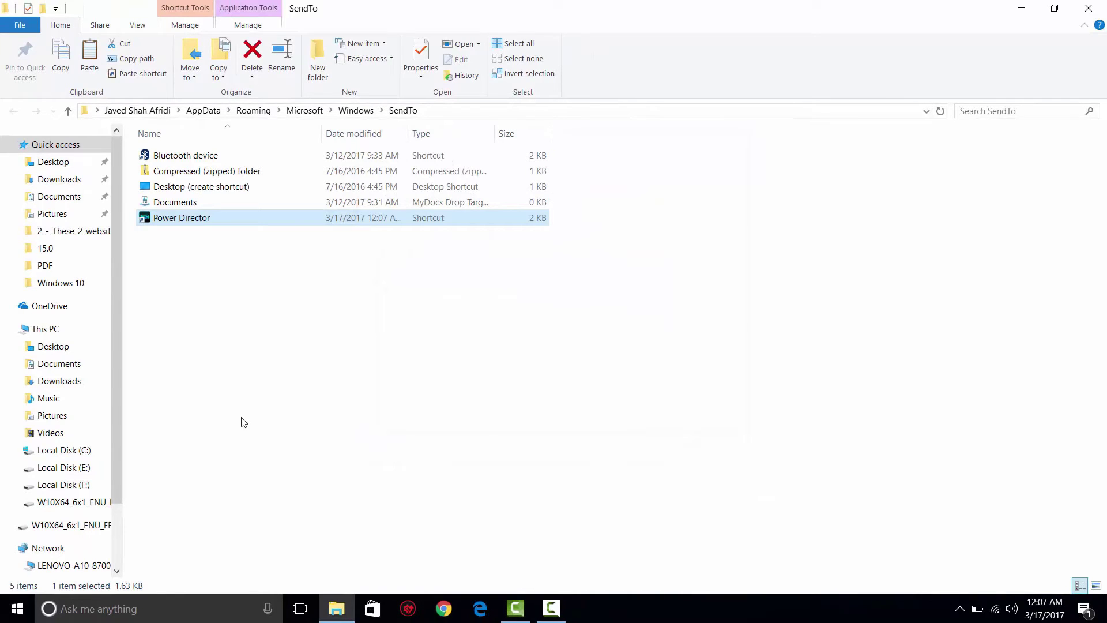
left_click(1093, 10)
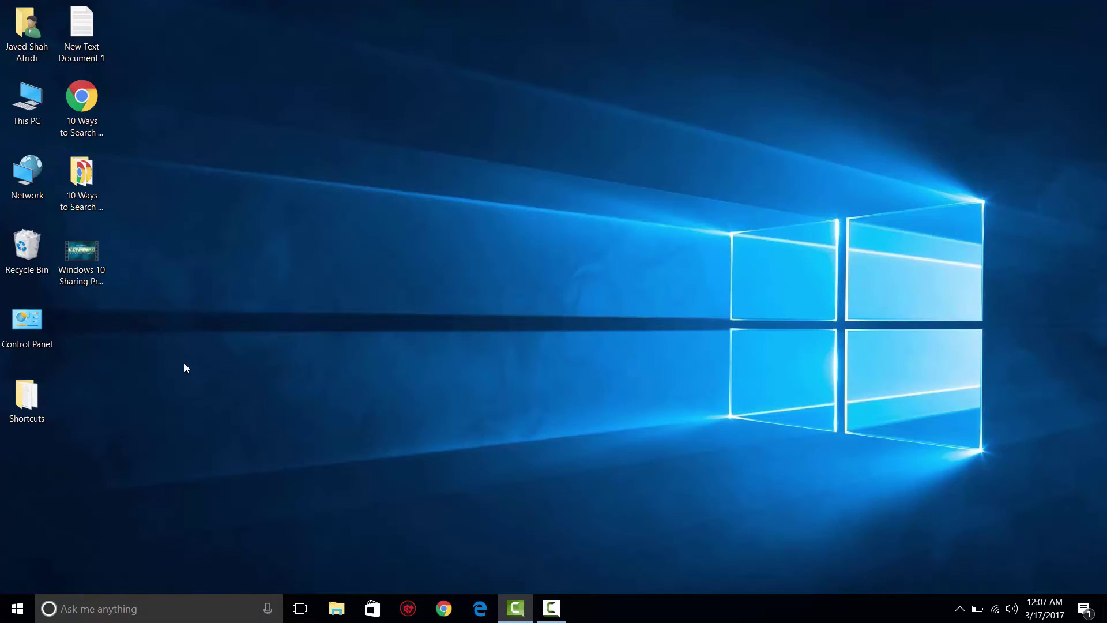
left_click(87, 275)
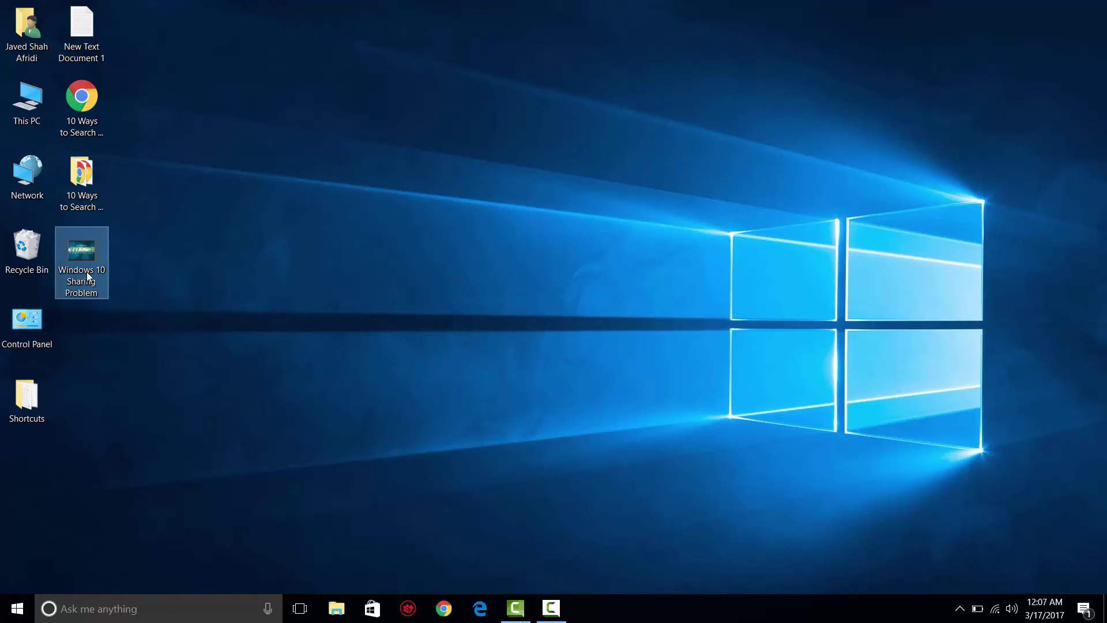
Send the Windows 10 Sharing Problem video to Power Director from its Send to menu
right_click(87, 277)
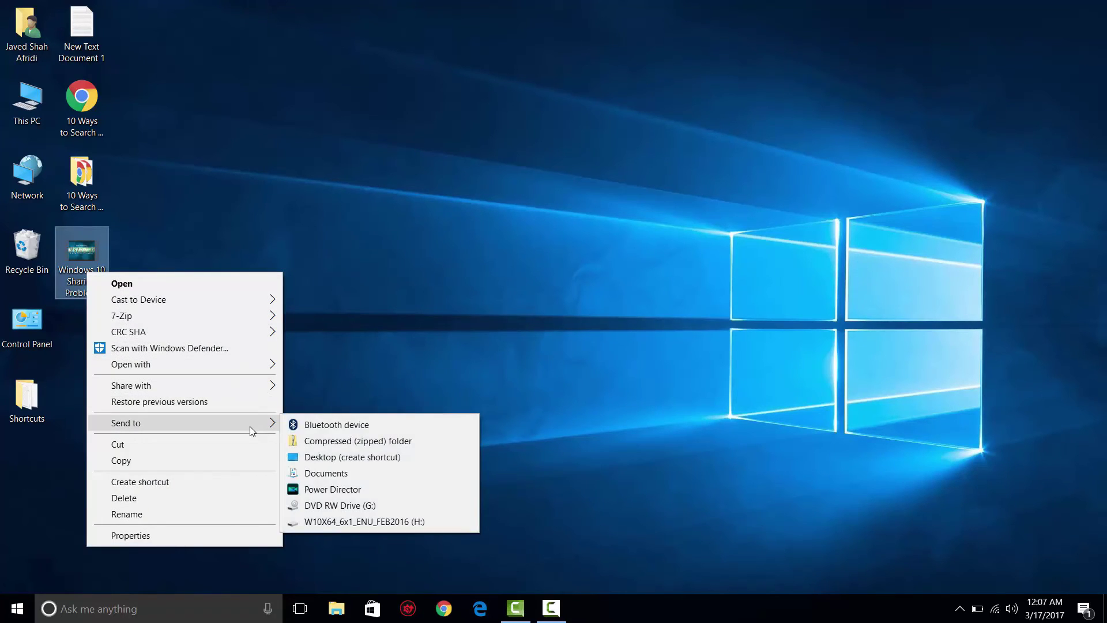
mouse_move(184, 423)
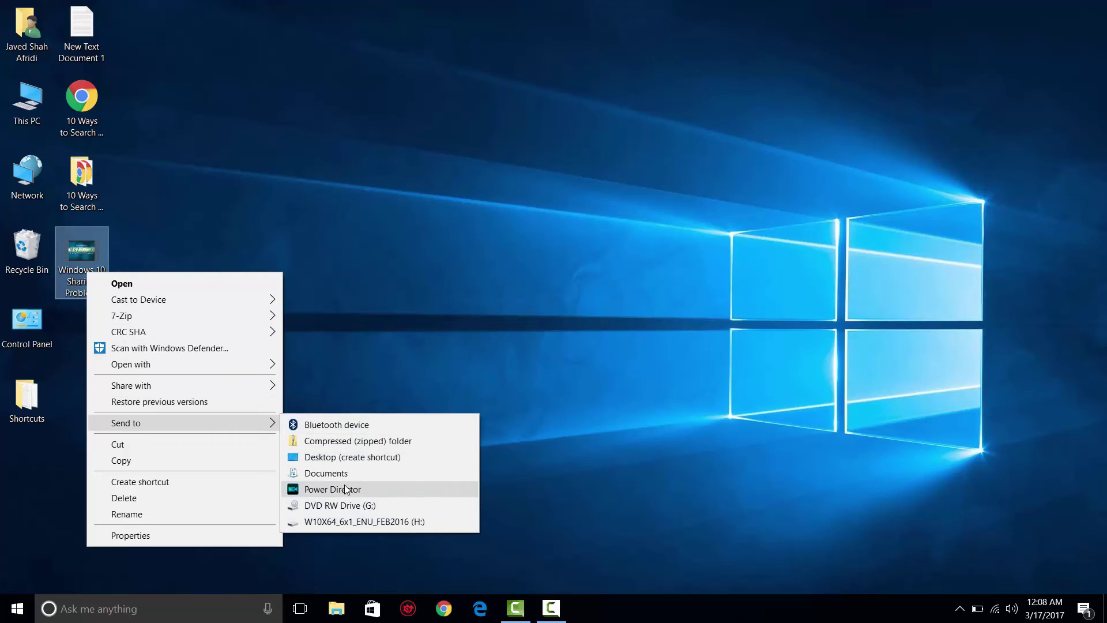
left_click(345, 490)
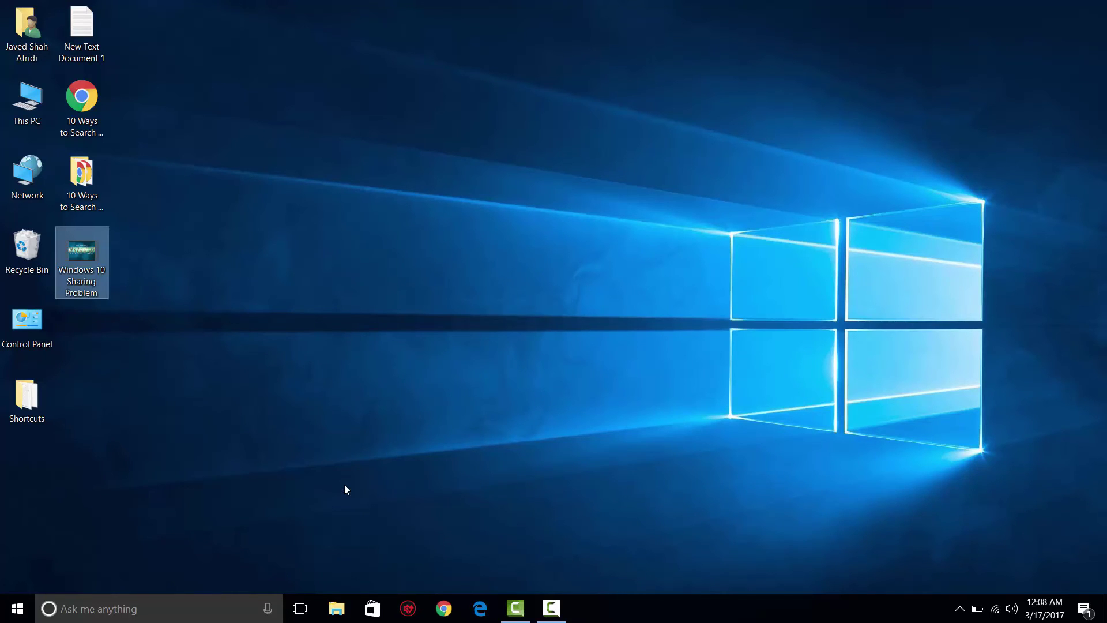